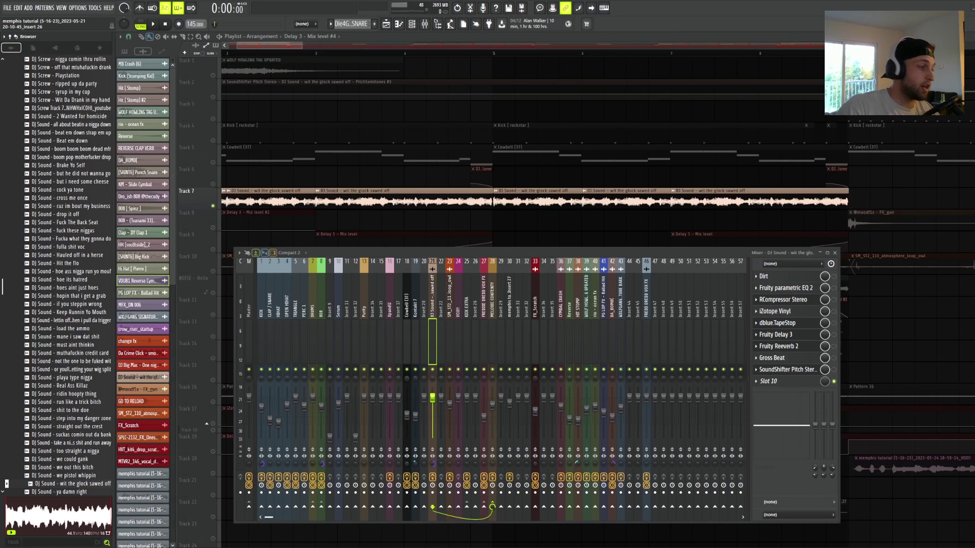
Step: Find the 'DJ Sound - wit the glock sawed off' sample in the Browser and preview it
scroll(83, 366, "down", 4)
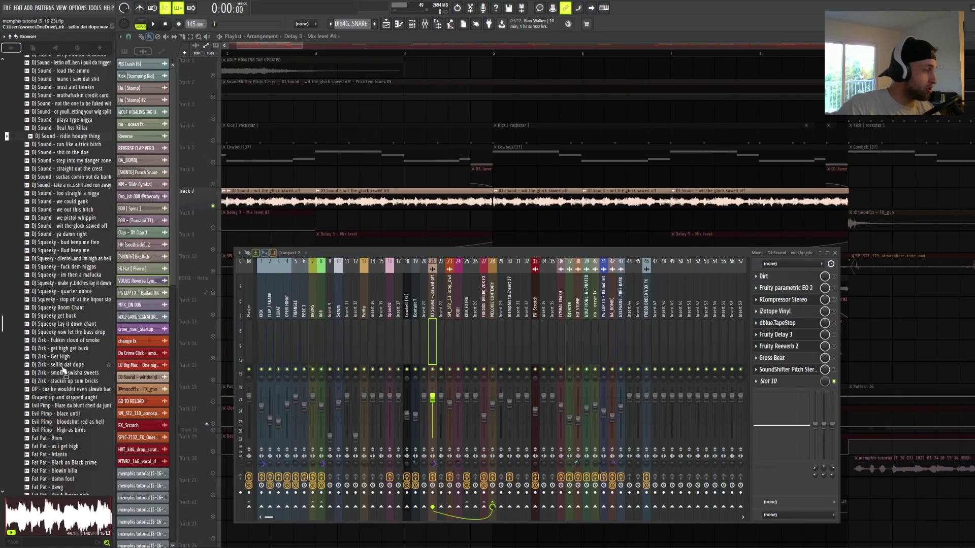
scroll(70, 369, "up", 3)
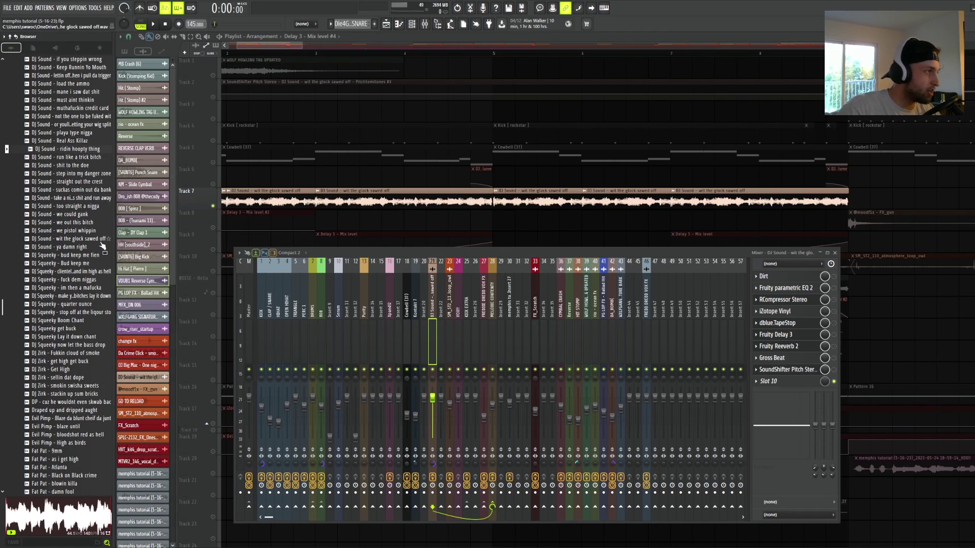
left_click(83, 239)
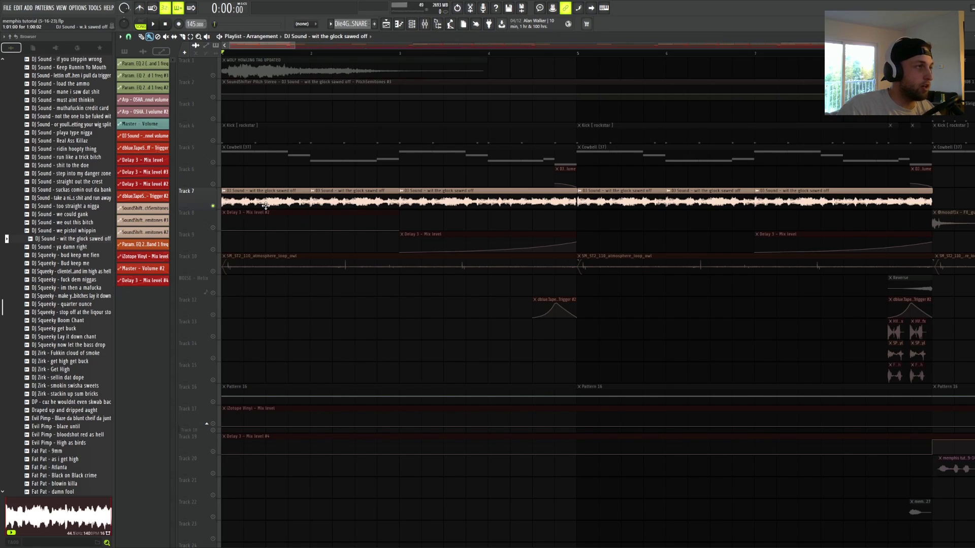
double_click(266, 205)
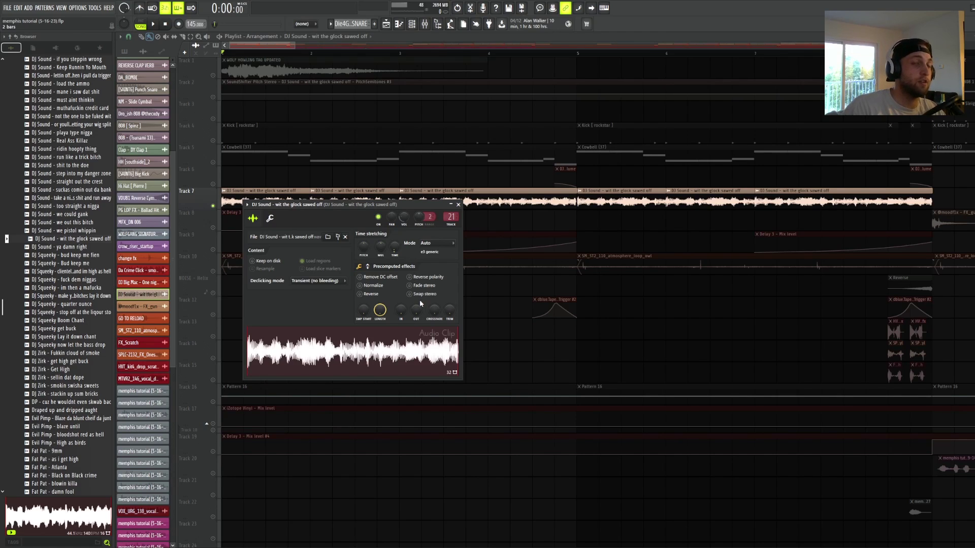
key("Escape")
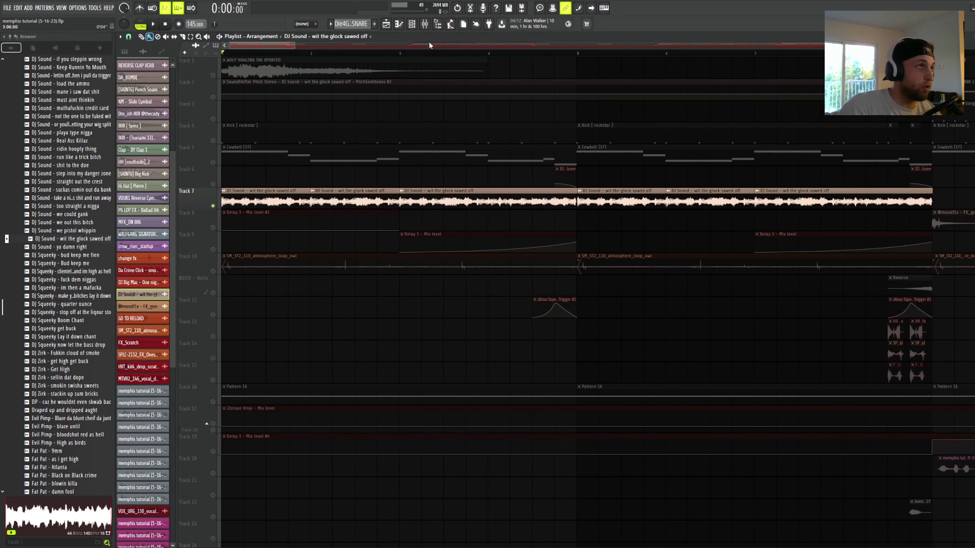
scroll(430, 45, "down", 3)
Step: Open the vocal insert's Dirt distortion and Fruity parametric EQ 2 windows from the mixer
key("F9")
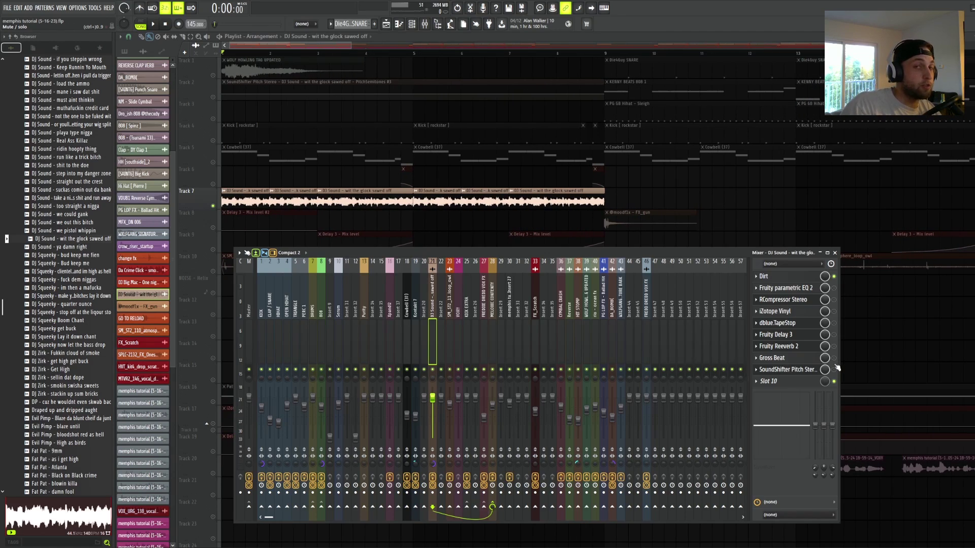
left_click(764, 277)
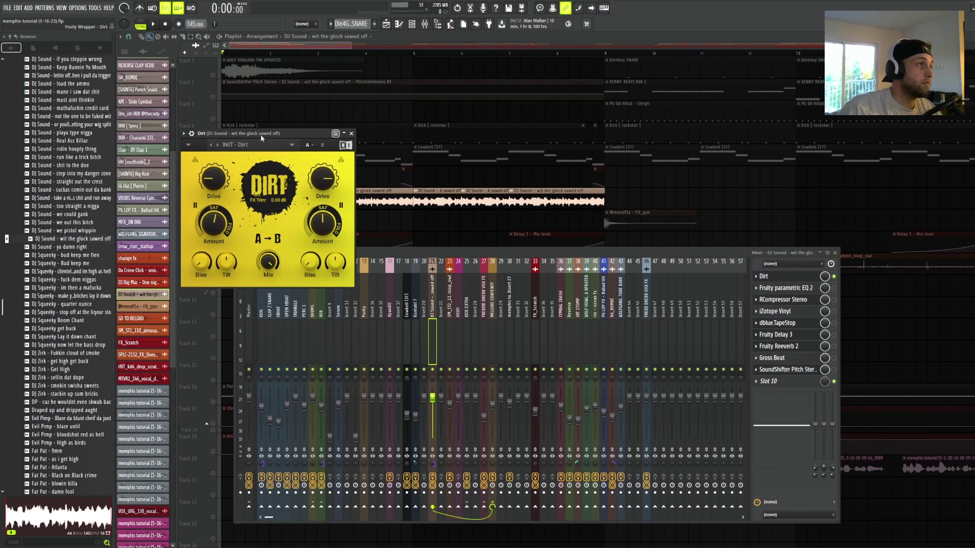
left_click_drag(263, 137, 335, 209)
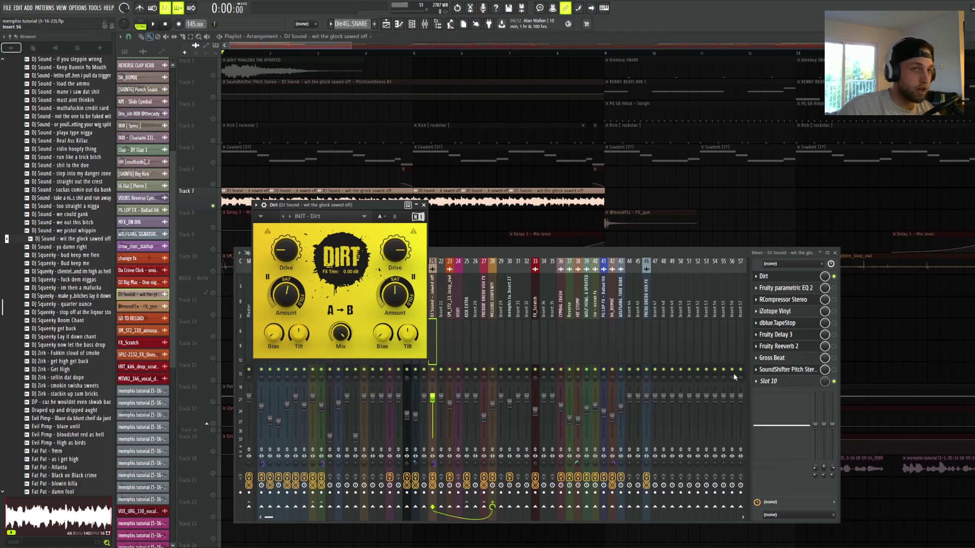
left_click(792, 288)
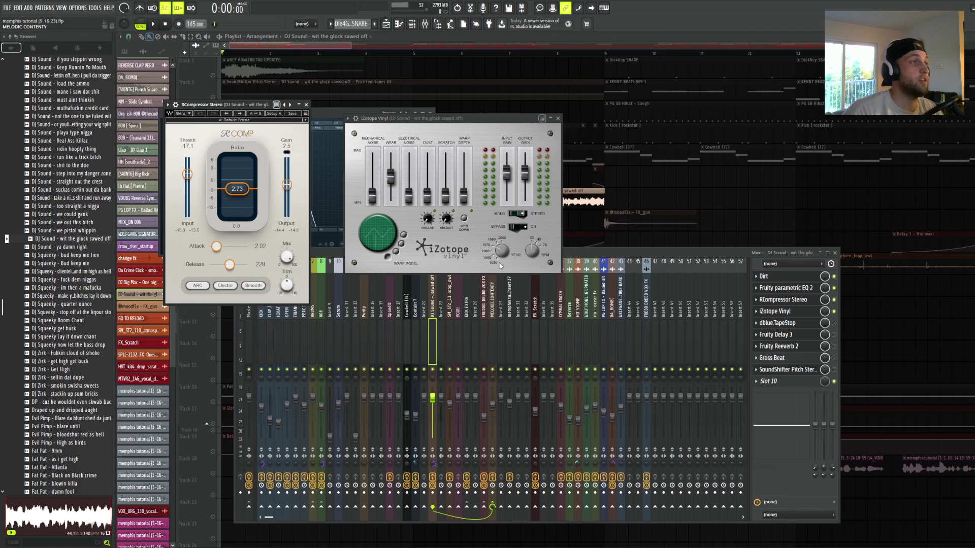
Step: Open the vocal's dblue TapeStop, Fruity Delay 3, Fruity Reeverb 2 and SoundShifter windows
left_click(777, 323)
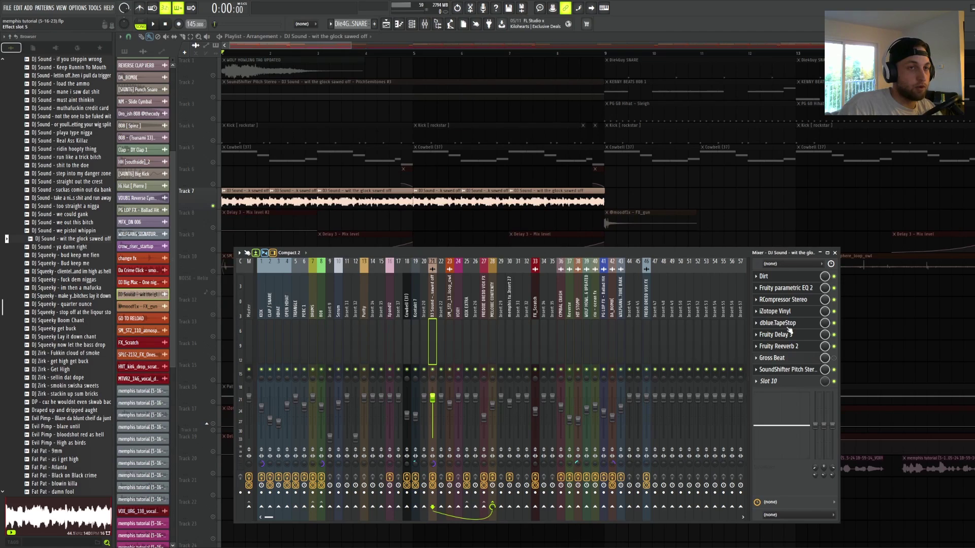
left_click_drag(397, 262, 395, 310)
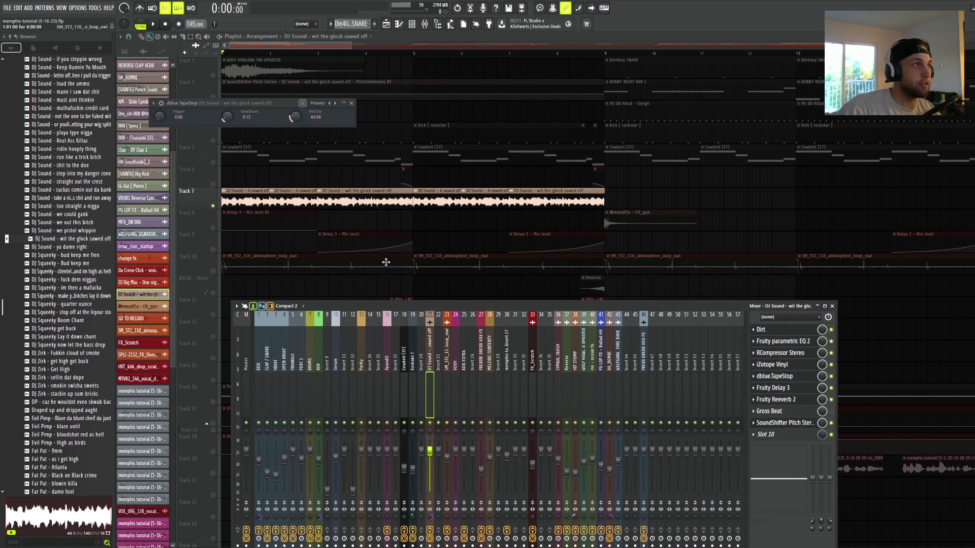
left_click(803, 388)
left_click(791, 400)
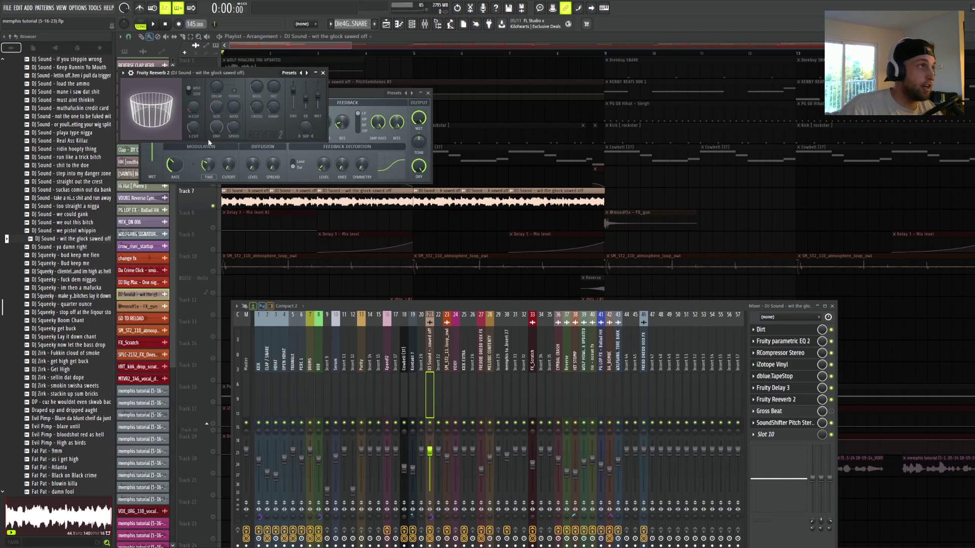
left_click(786, 423)
left_click_drag(321, 223, 384, 239)
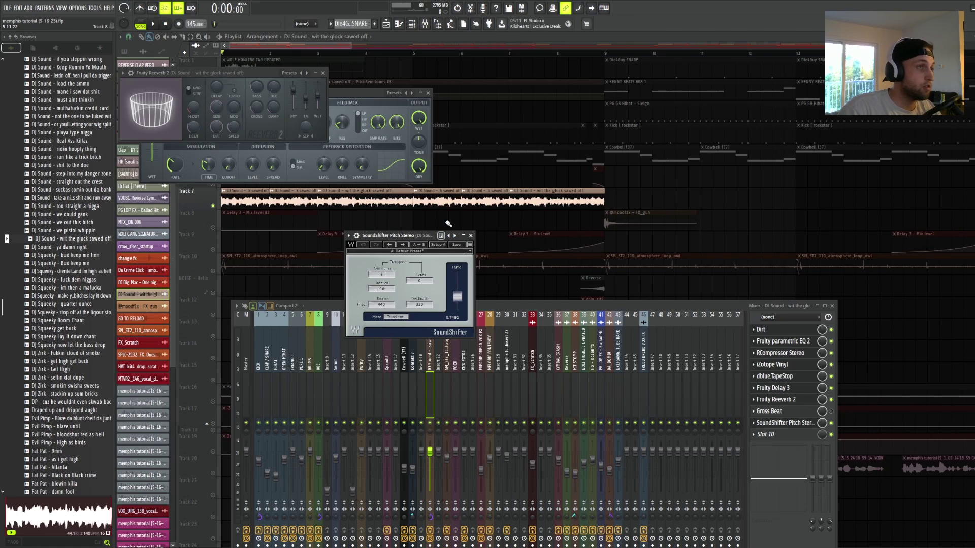
Step: Close all plugin windows and unmute Playlist tracks 8, 9 and 12, then stop playback
key("F12")
left_click(213, 227)
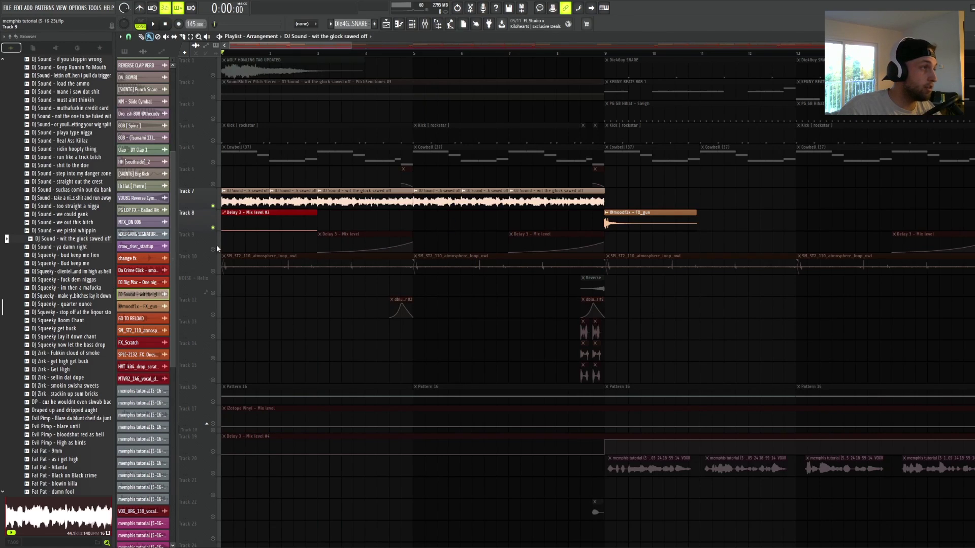
left_click(213, 249)
left_click(214, 315)
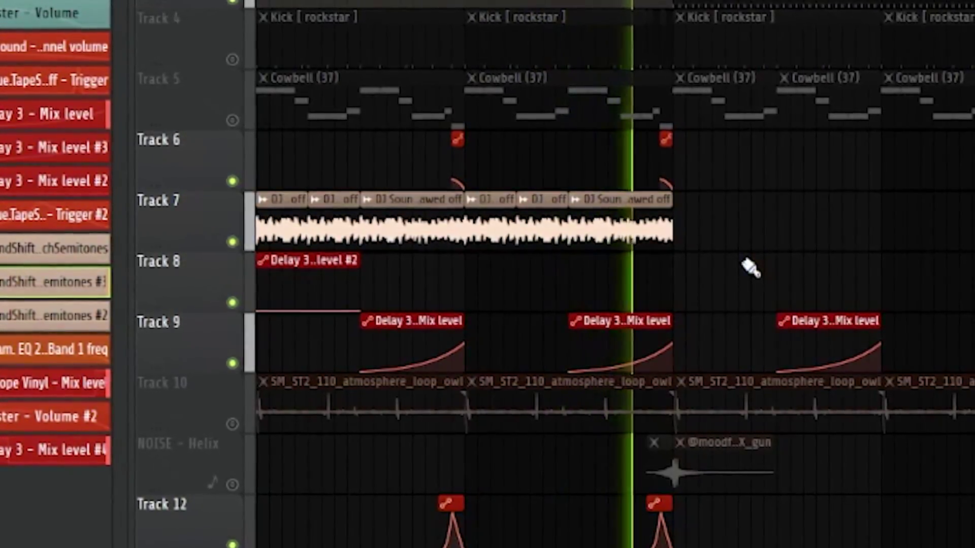
key("space")
scroll(585, 58, "down", 4)
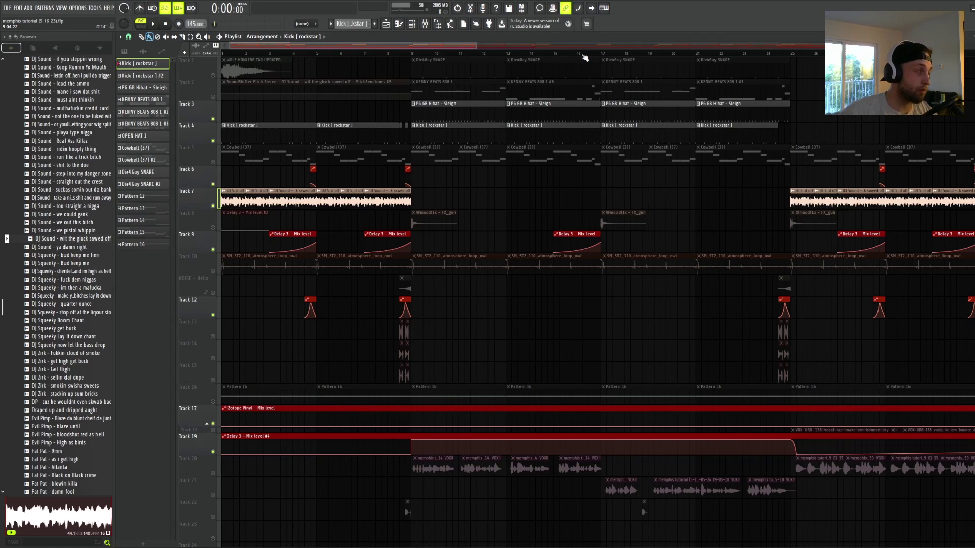
Step: View the Kick [rockstar] pattern notes and the kick's Fruity soft clipper in the mixer
key("F7")
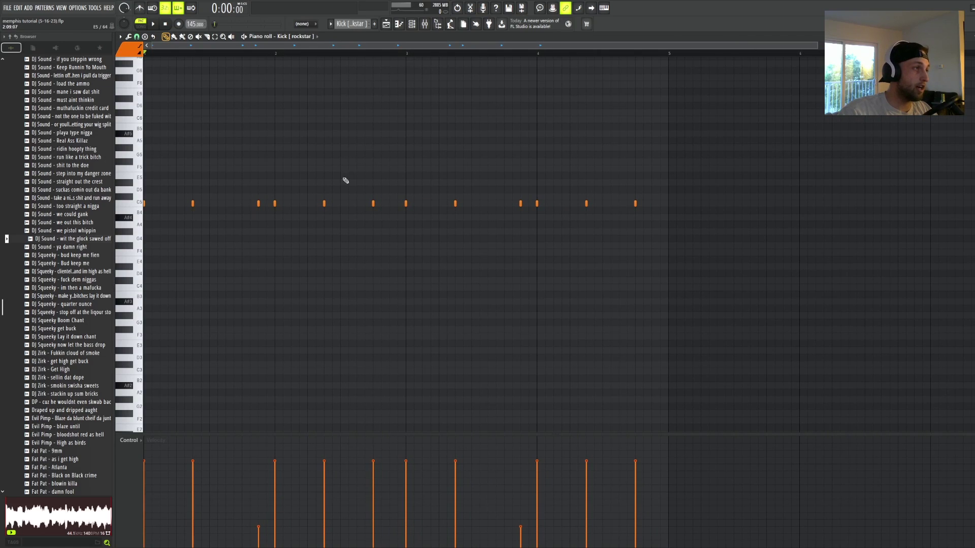
left_click(424, 24)
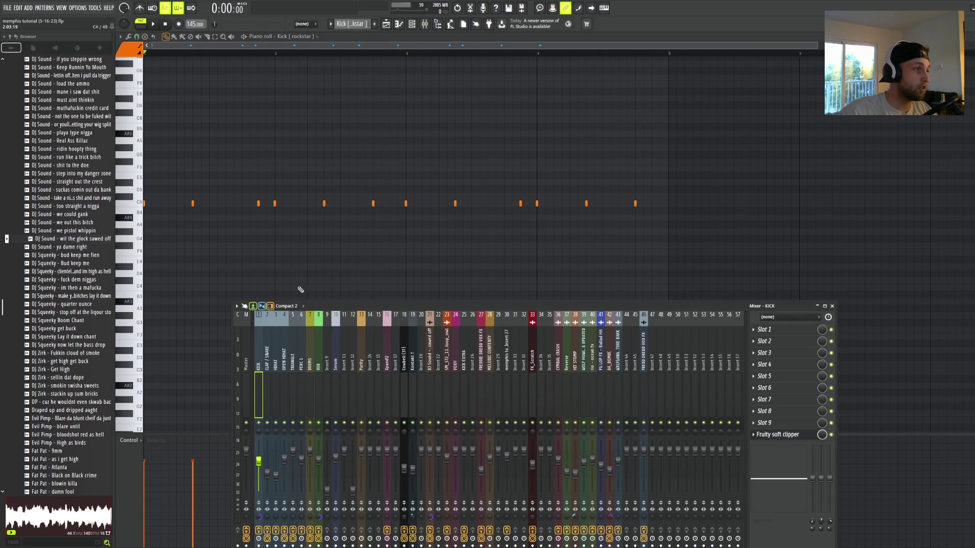
left_click_drag(307, 306, 290, 242)
left_click(762, 371)
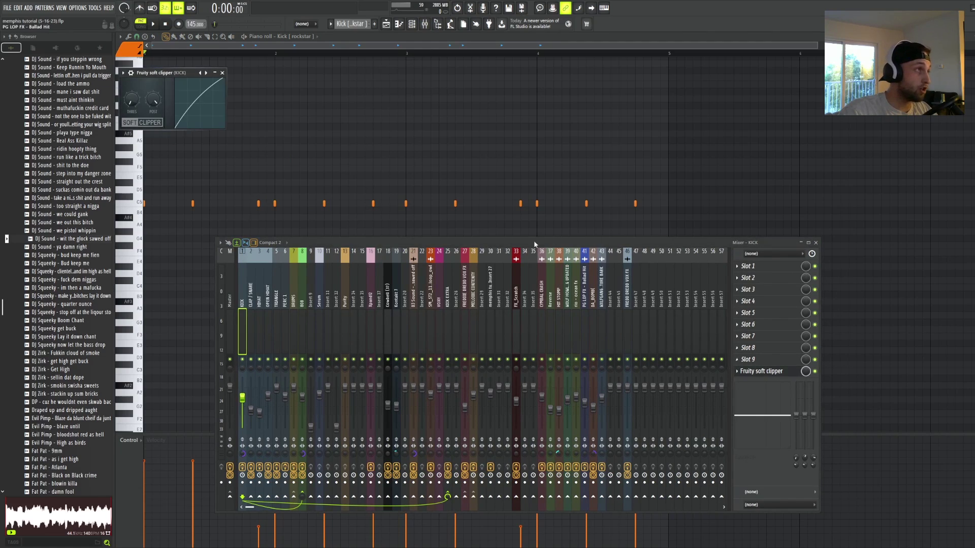
Step: Check the Kick sampler's Envelope and Misc settings, then open the AXL Beats - Hi Hat pattern
key("F6")
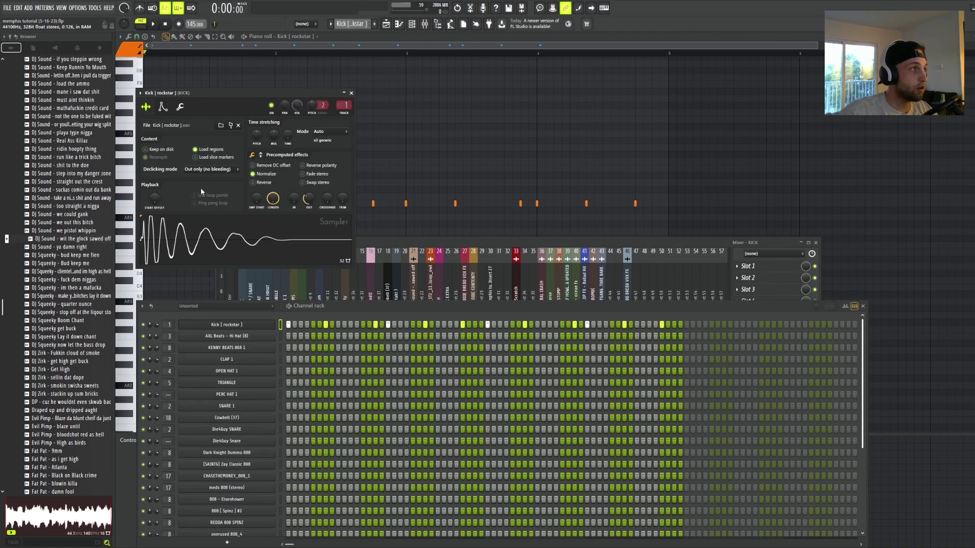
left_click(170, 112)
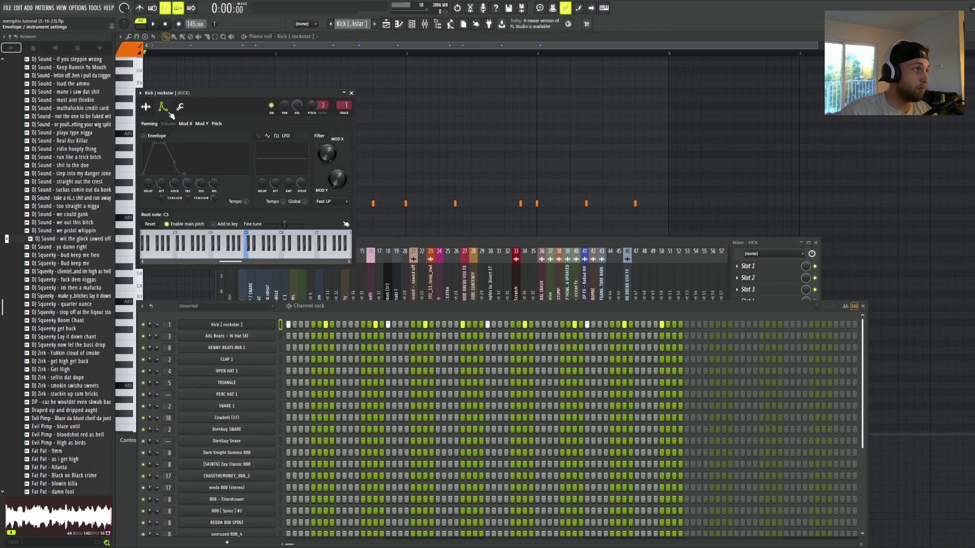
left_click(180, 106)
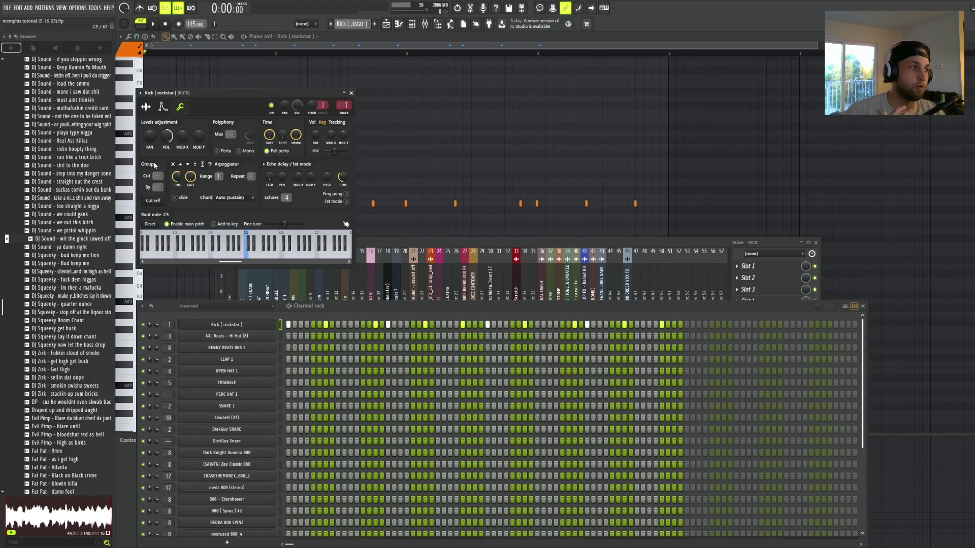
left_click(280, 336)
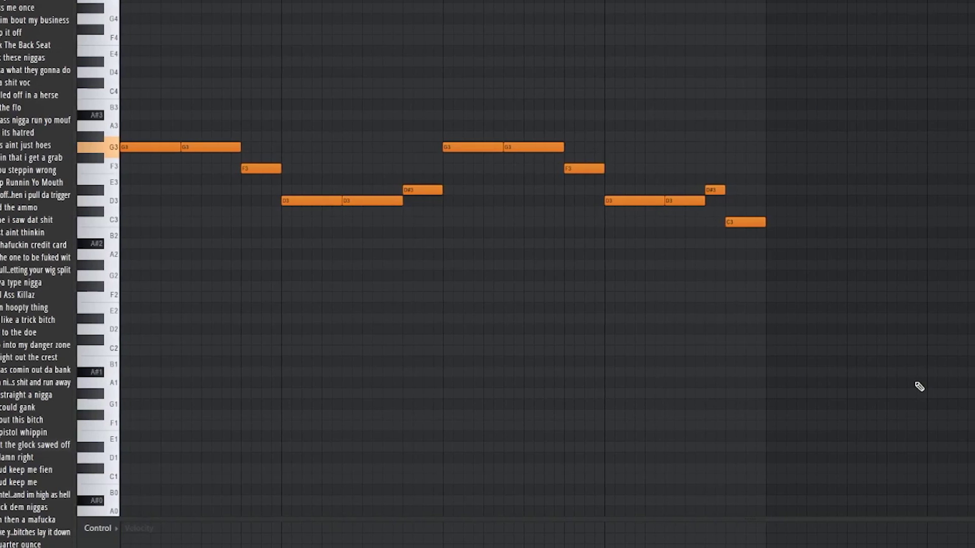
Step: Play back the Cowbell (37) melody from the piano roll
key("space")
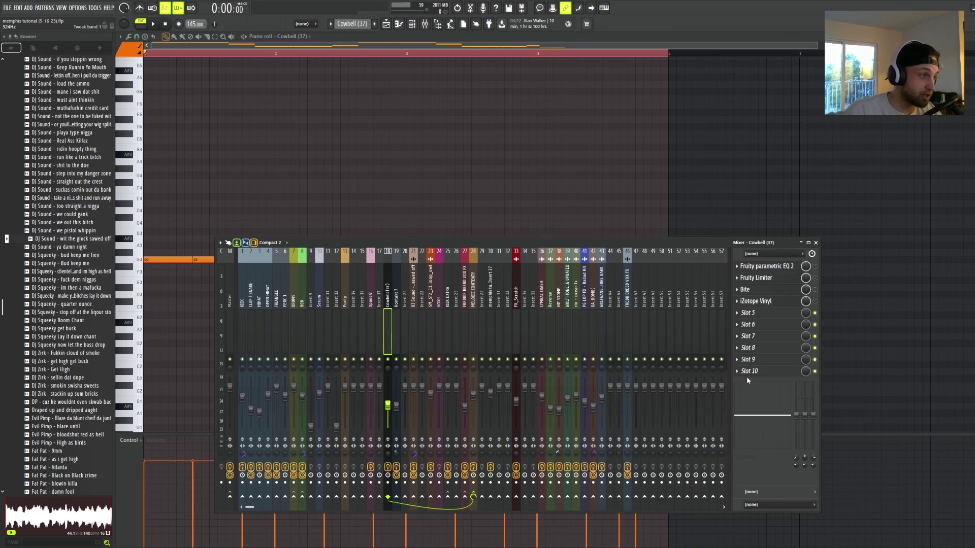
Step: Enable the Cowbell's parametric EQ and open its EQ, Fruity Limiter, Bite and iZotope Vinyl windows
left_click(815, 267)
left_click(762, 266)
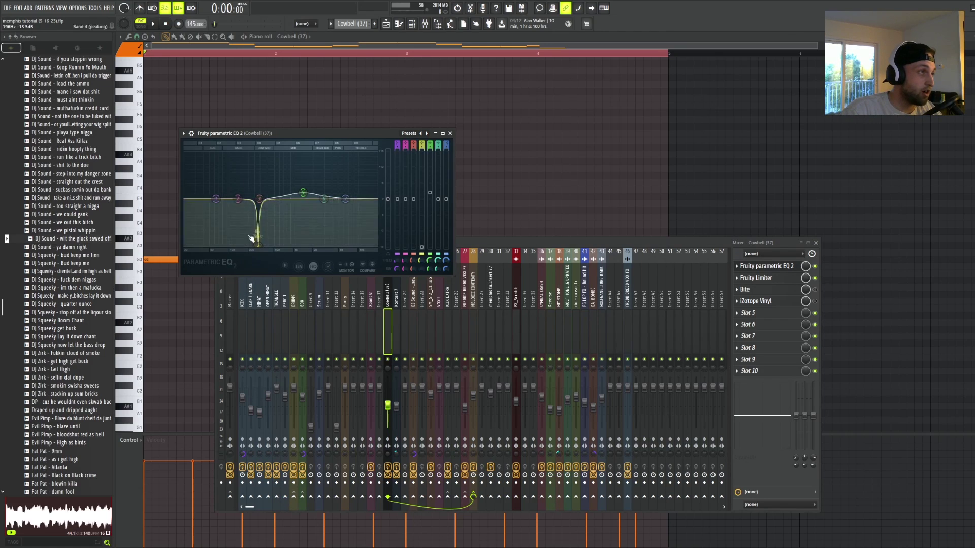
left_click(760, 283)
left_click(757, 279)
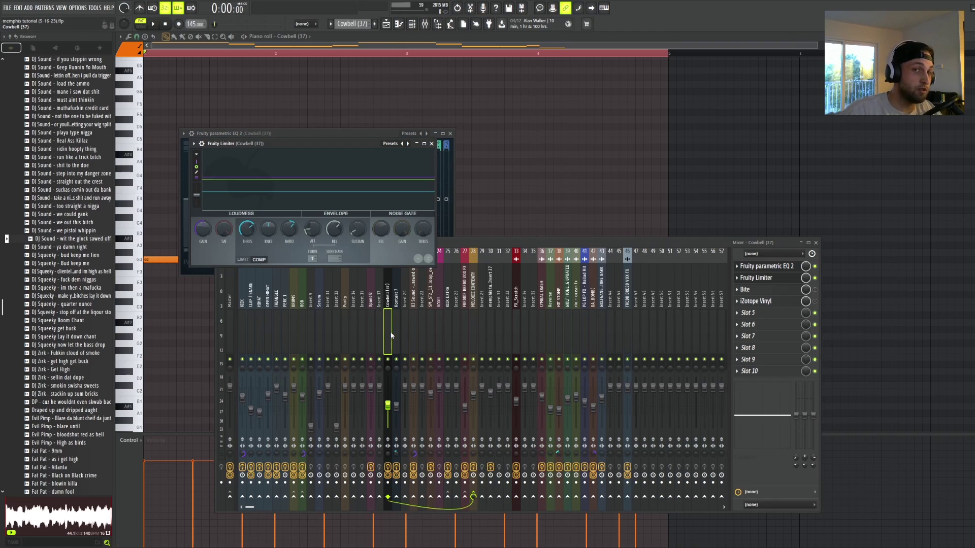
left_click(745, 290)
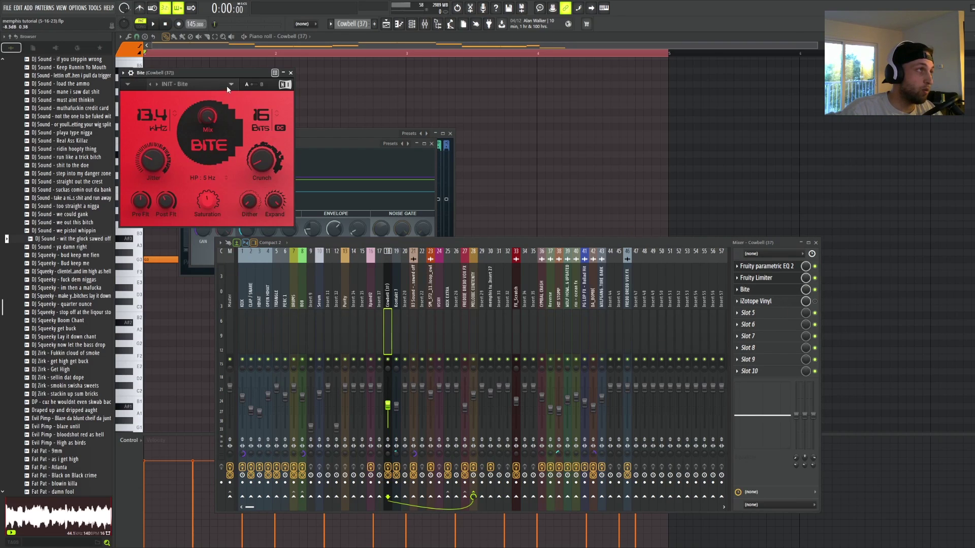
left_click_drag(227, 86, 271, 161)
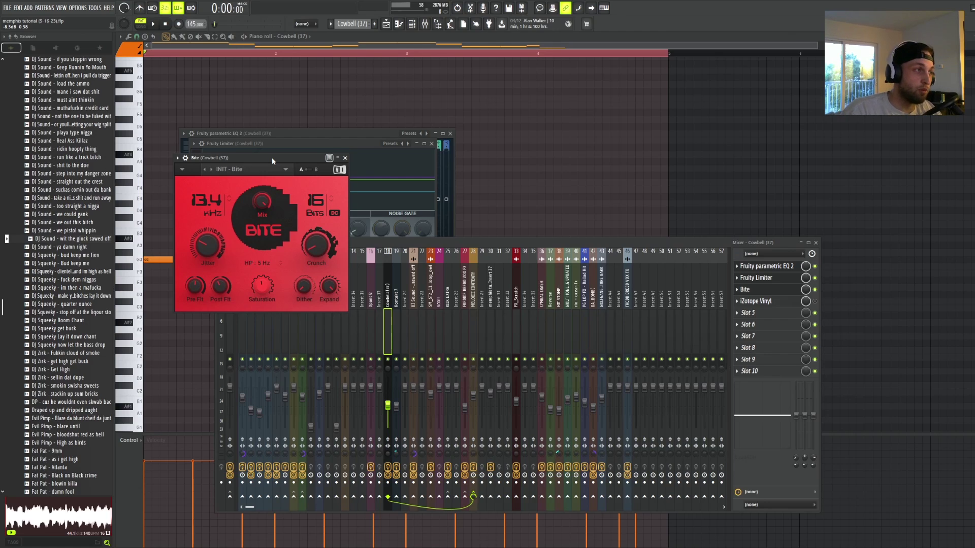
left_click(790, 303)
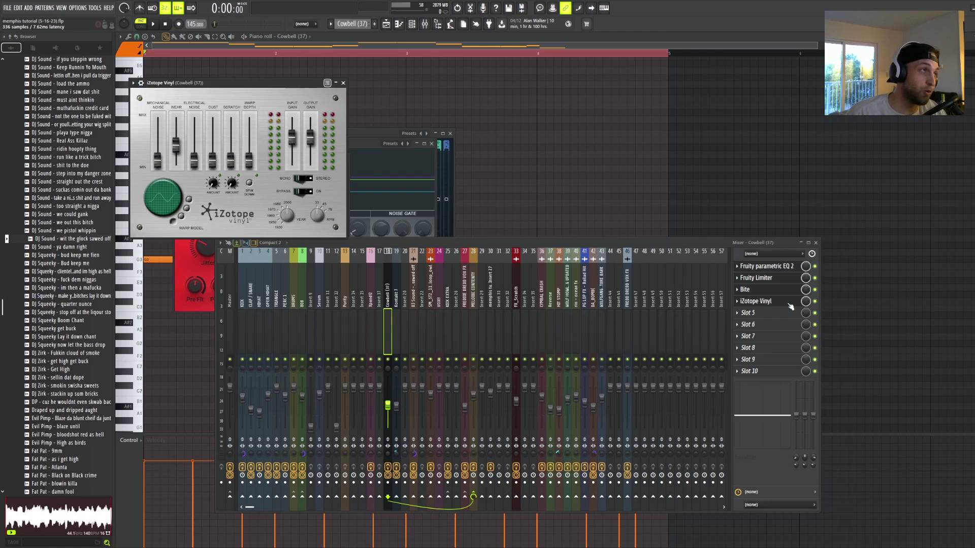
Step: Close the mixer and effect windows and play back the cowbell melody
key("F7")
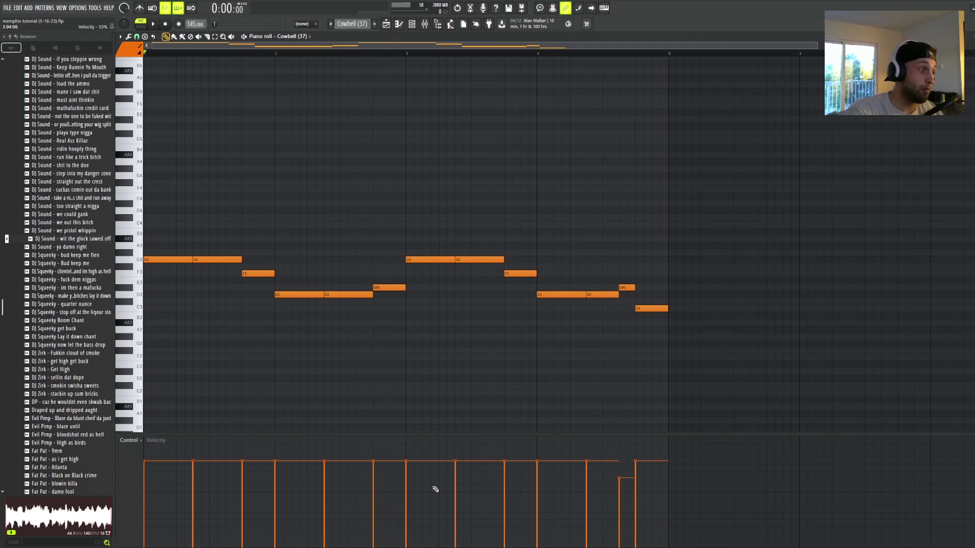
key("space")
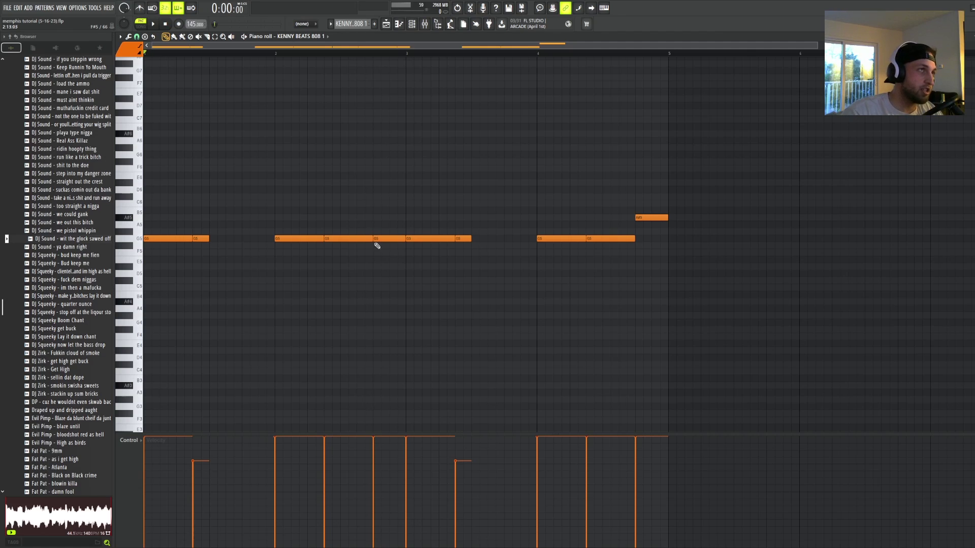
Step: Play the KENNY BEATS 808 1 pattern before and after adding higher notes
key("space")
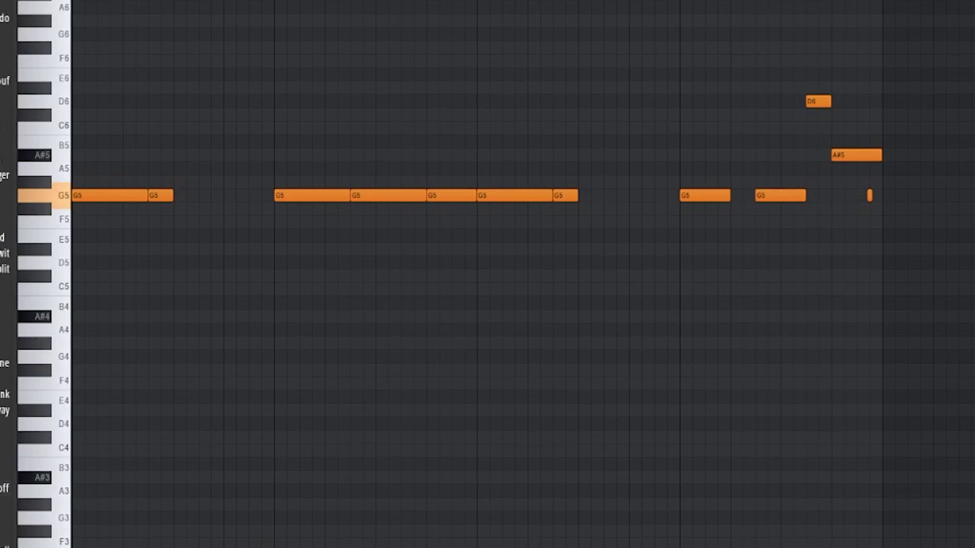
key("space")
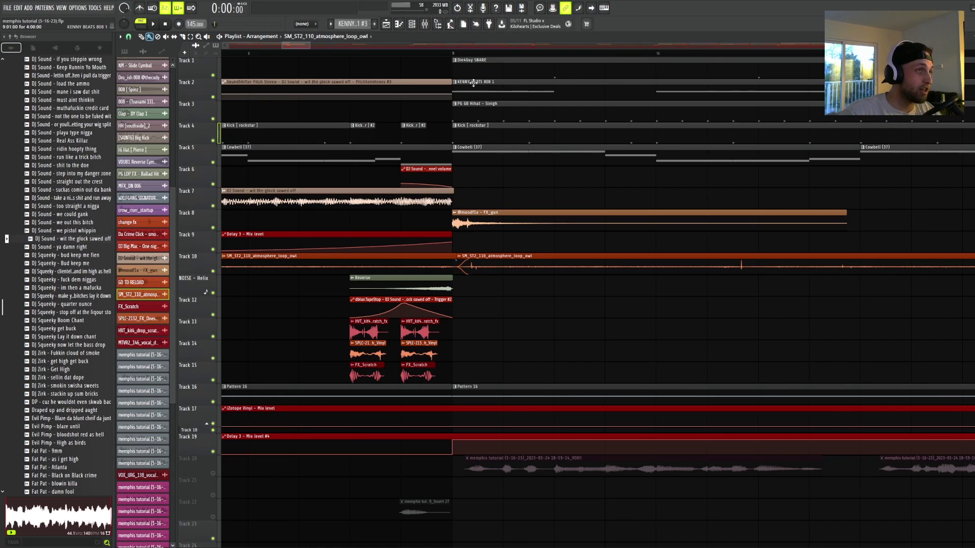
scroll(376, 61, "down", 5)
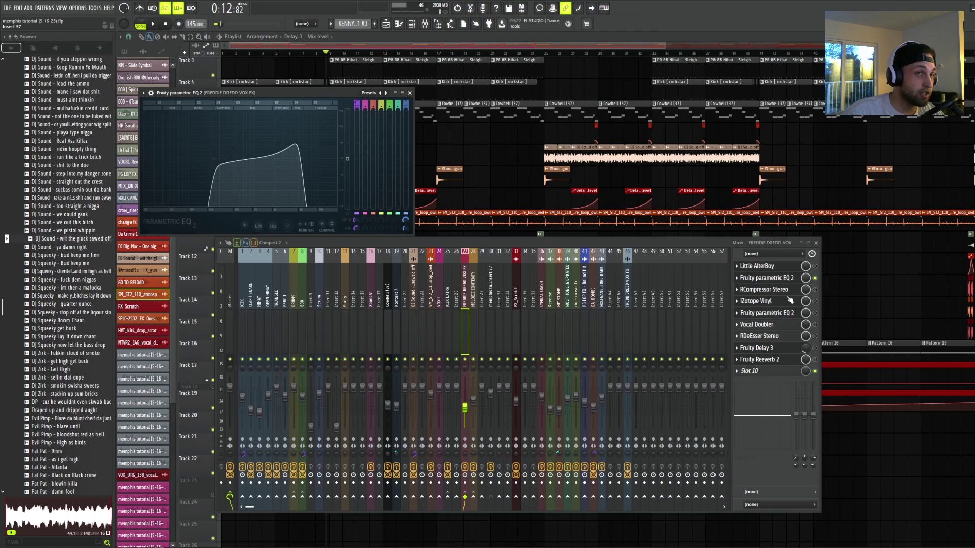
Step: Open the vocal's RCompressor Stereo, iZotope Vinyl, second parametric EQ and Vocal Doubler windows
left_click(764, 290)
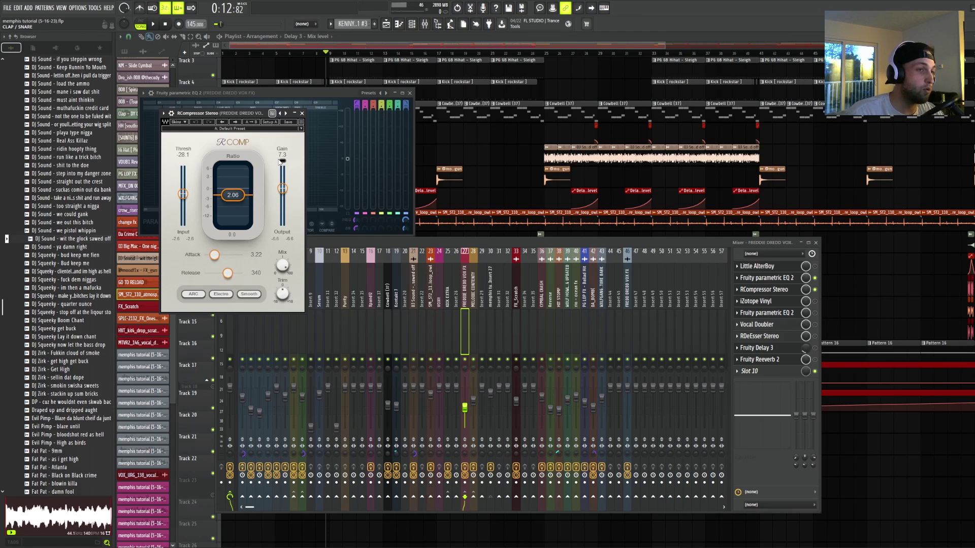
left_click(755, 302)
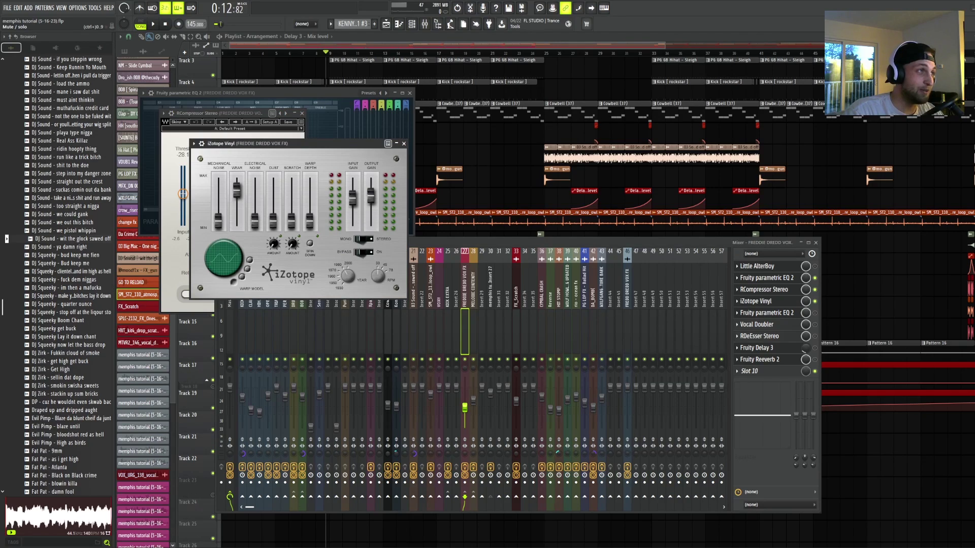
left_click(795, 313)
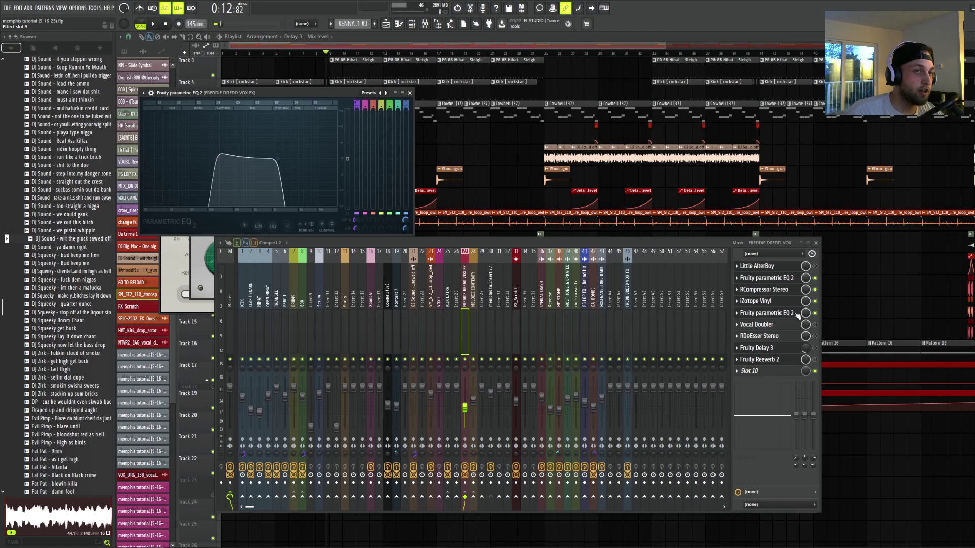
left_click(795, 325)
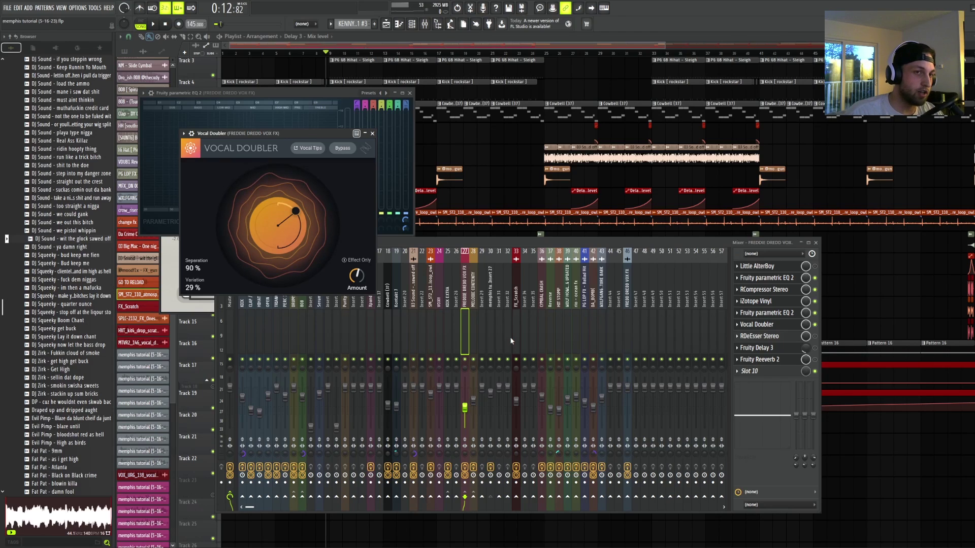
Step: Show the vocal's Fruity Reeverb 2 and Little AlterBoy settings, then close all mixer and effect windows
left_click(757, 360)
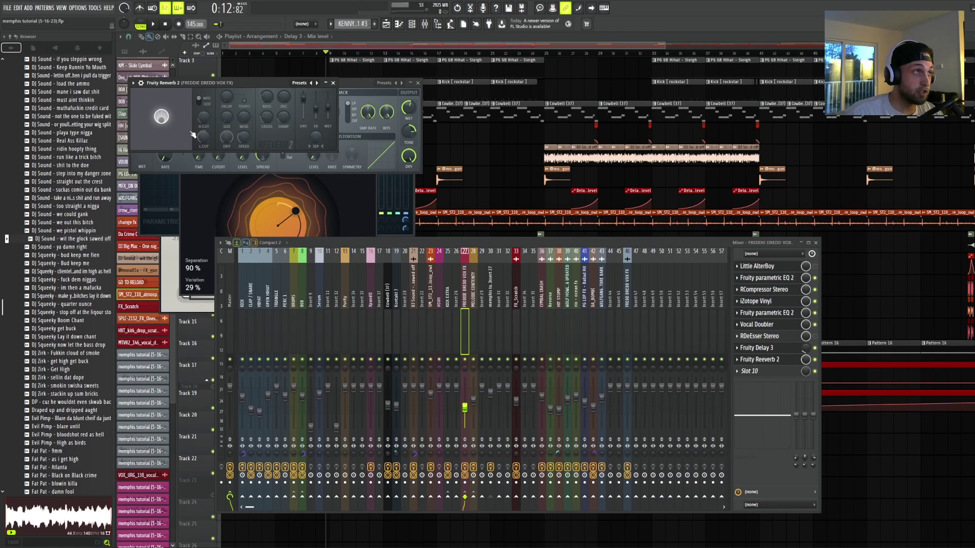
left_click(777, 267)
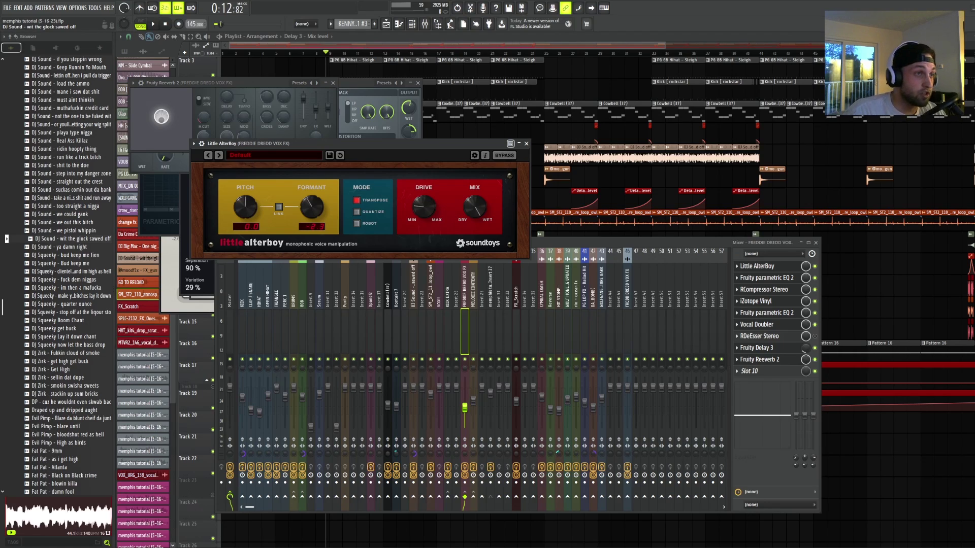
key("F12")
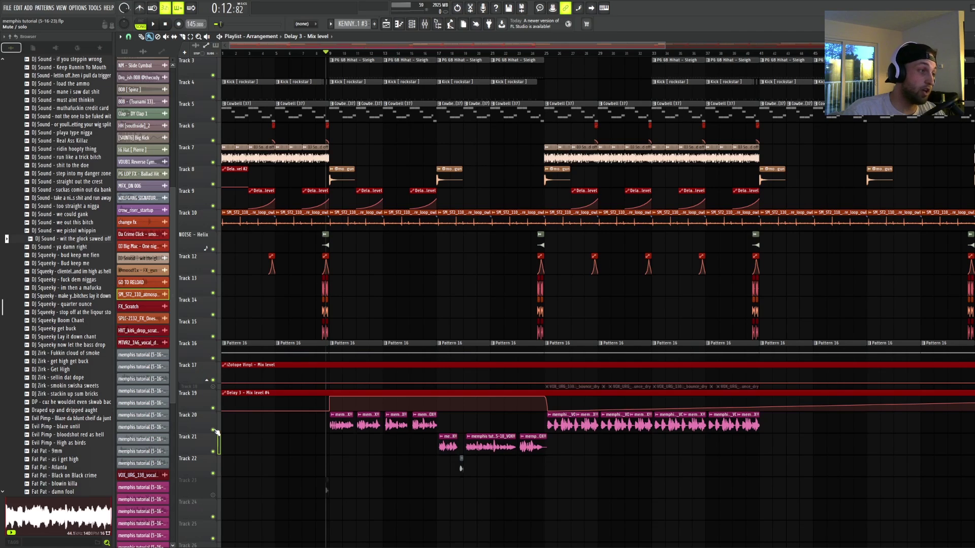